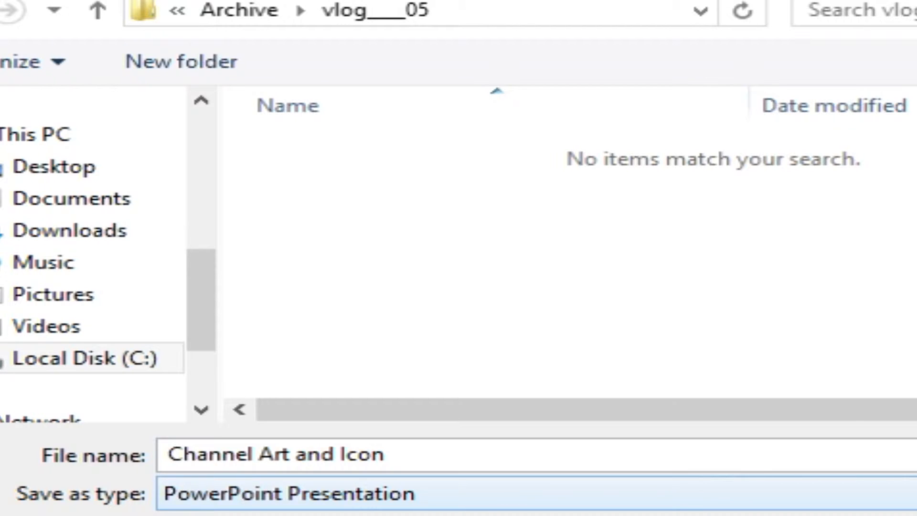
Step: Export only the current slide as a JPEG named "horse face" in the vlog____05 folder, and look through that folder for it
click(907, 494)
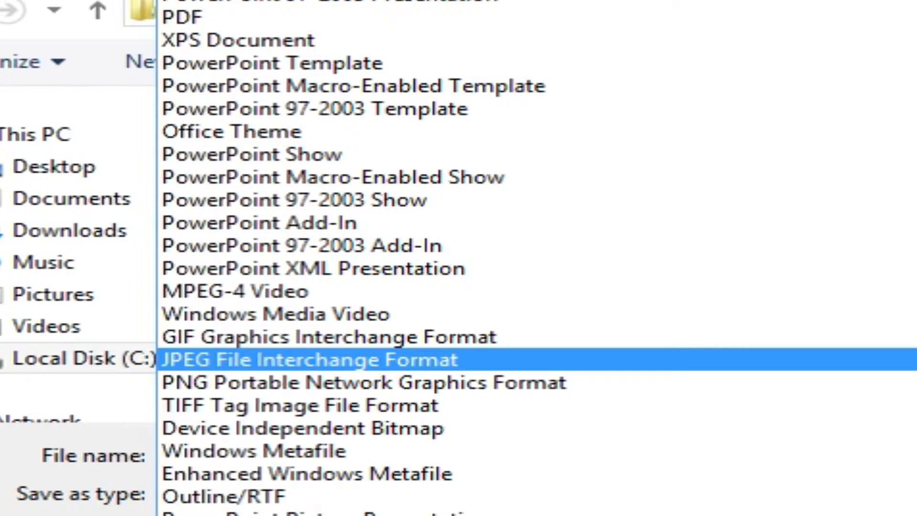
click(798, 359)
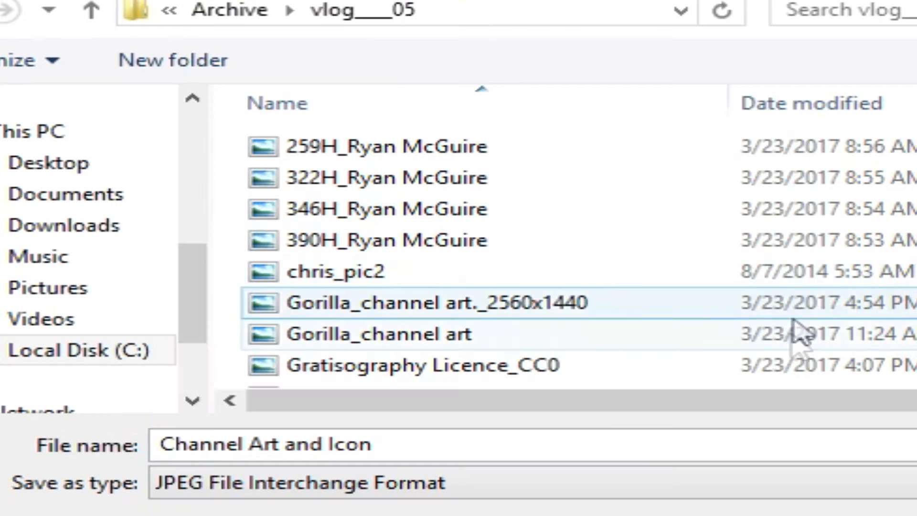
click(425, 443)
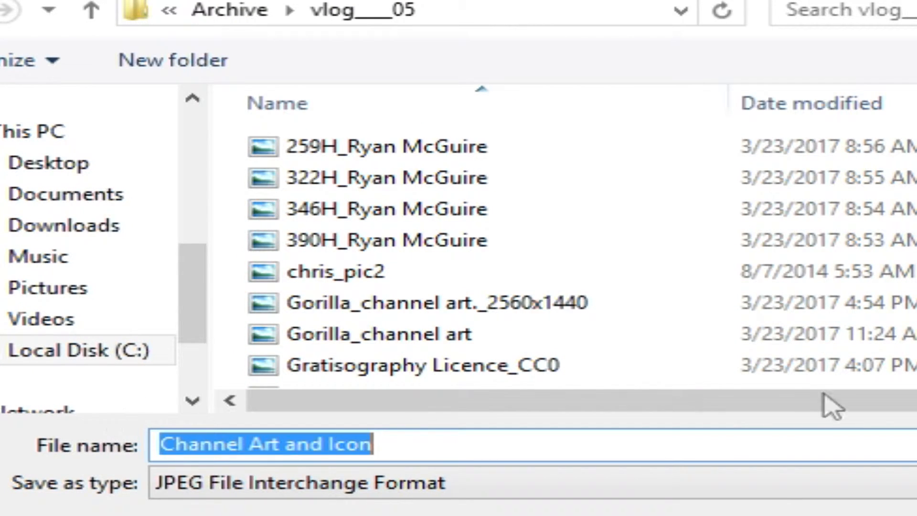
text(horse fa)
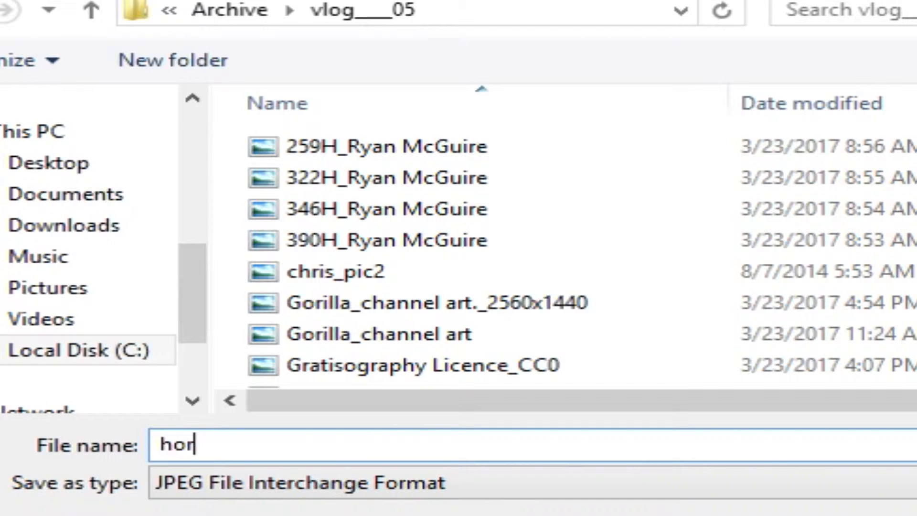
text(ce)
key(Return)
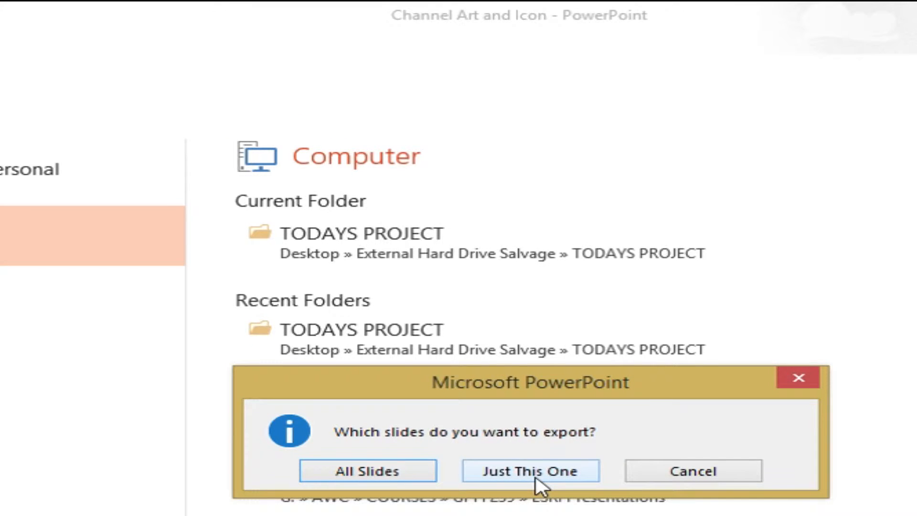
click(541, 475)
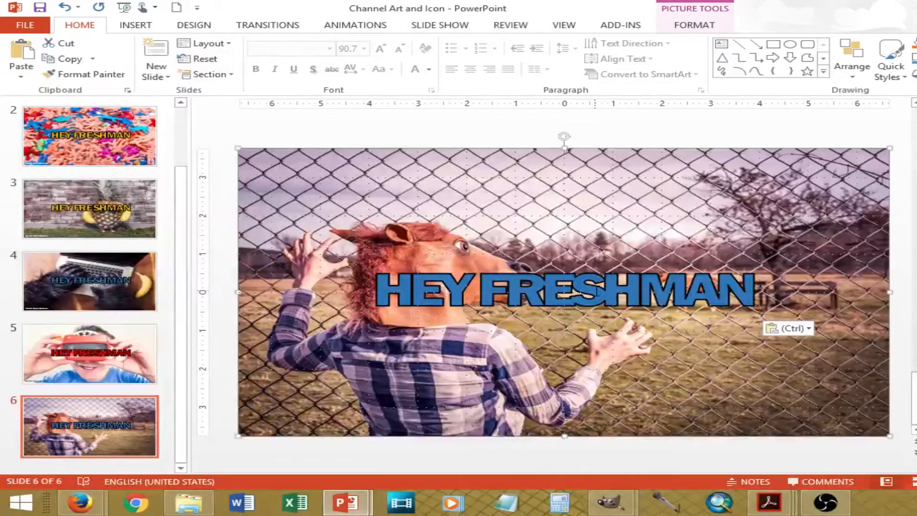
click(203, 501)
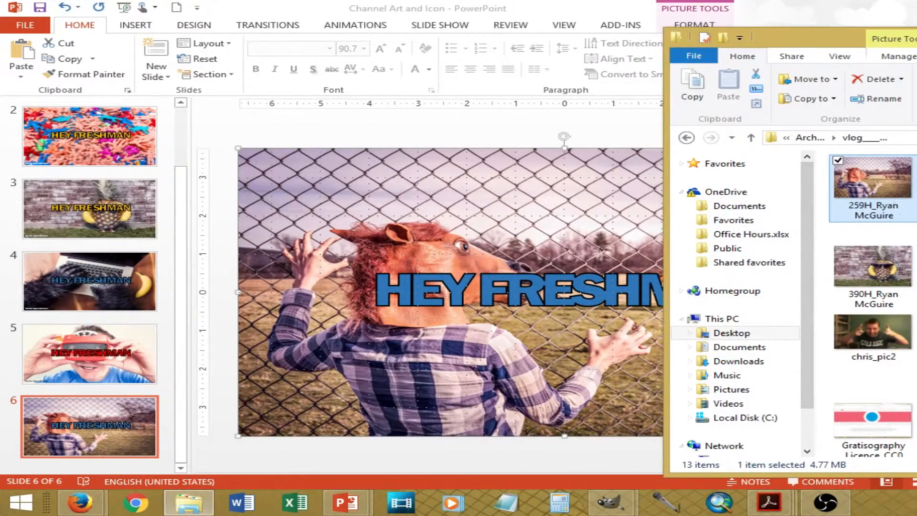
scroll(872, 303, down, 3)
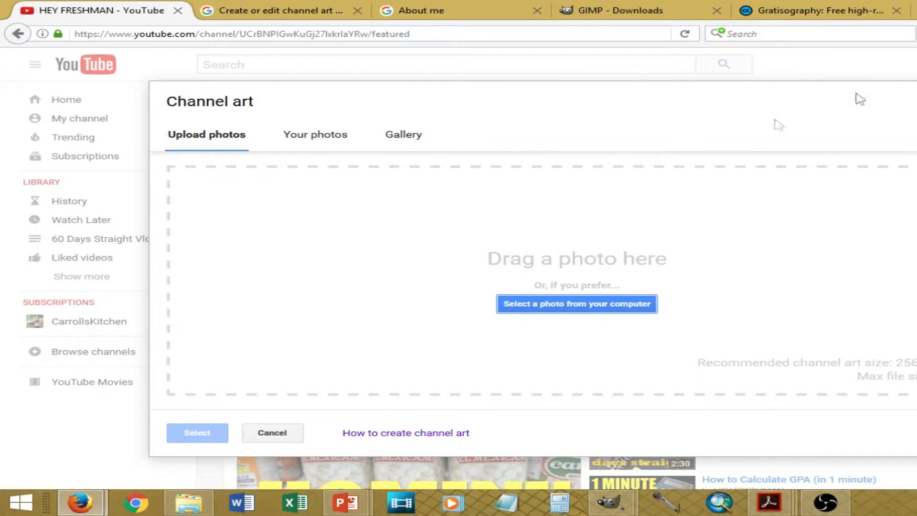
Step: Switch to GIMP, open horse face.jpg from the vlog____05 folder, and bring its image window into full view
mouse_move(611, 501)
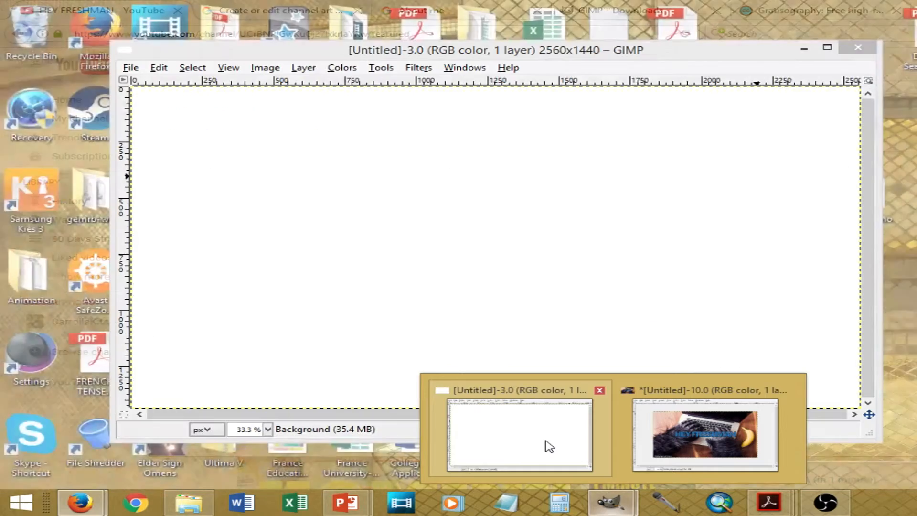
click(546, 442)
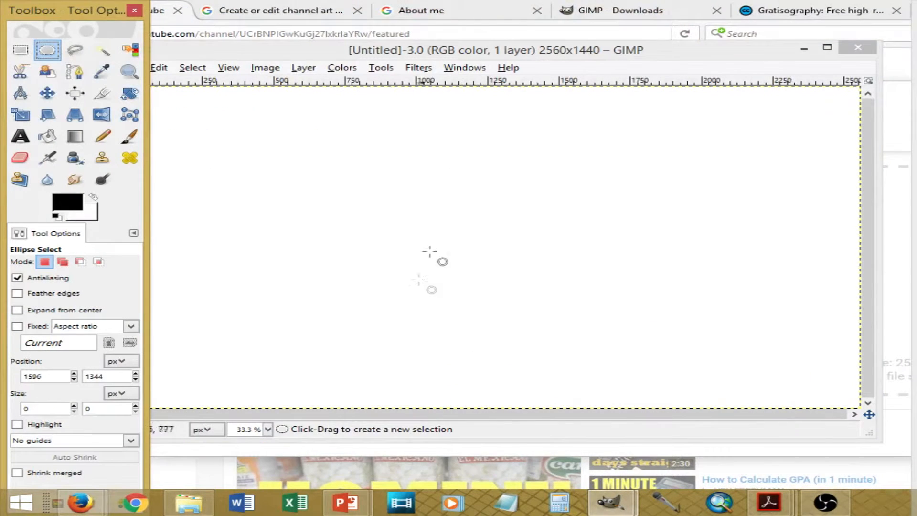
drag(428, 44, 534, 50)
click(193, 65)
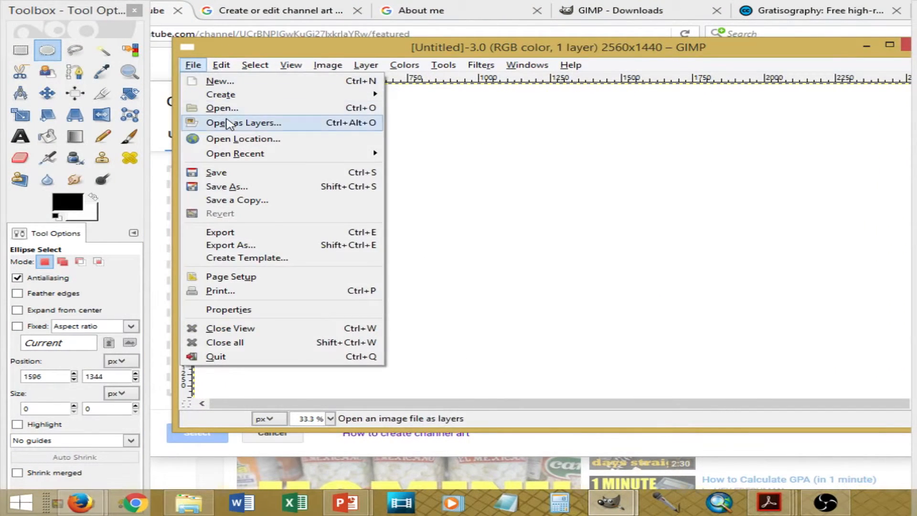
click(223, 109)
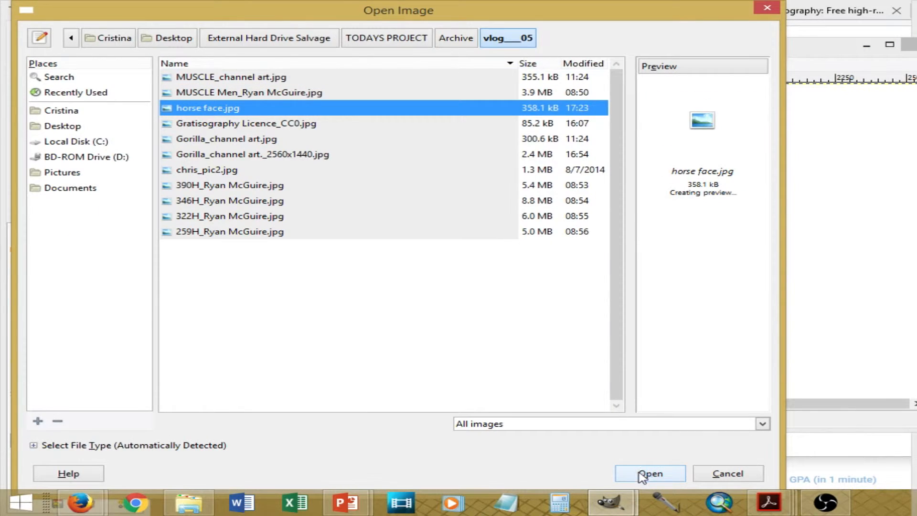
click(645, 474)
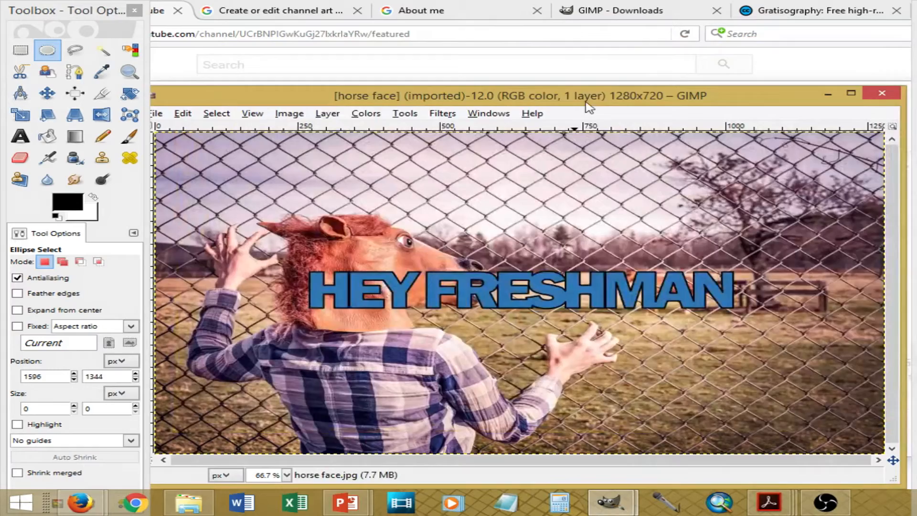
drag(587, 102, 608, 60)
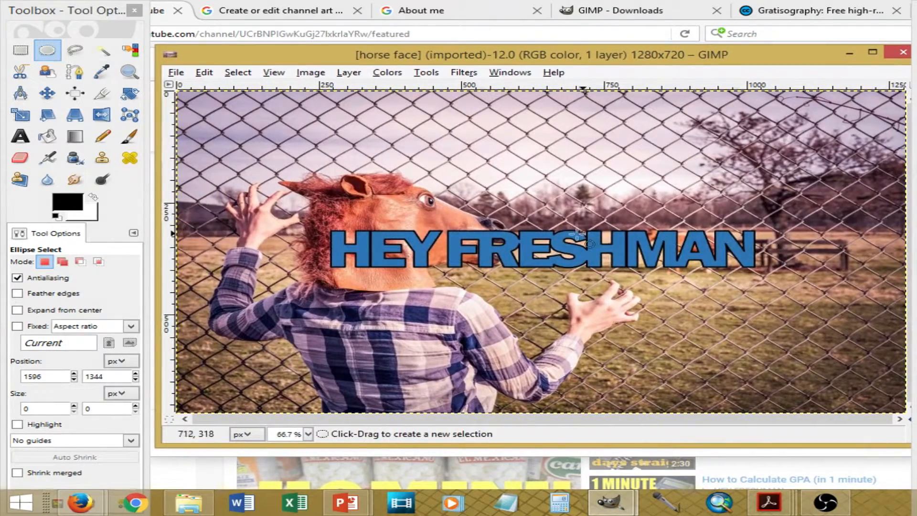
Step: Scale the horse face image to 2560 × 1440 pixels
click(325, 76)
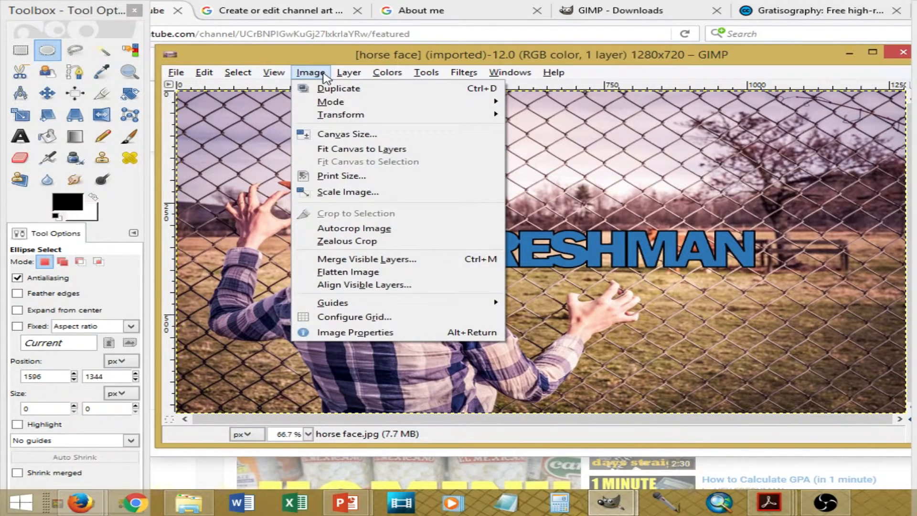
click(348, 193)
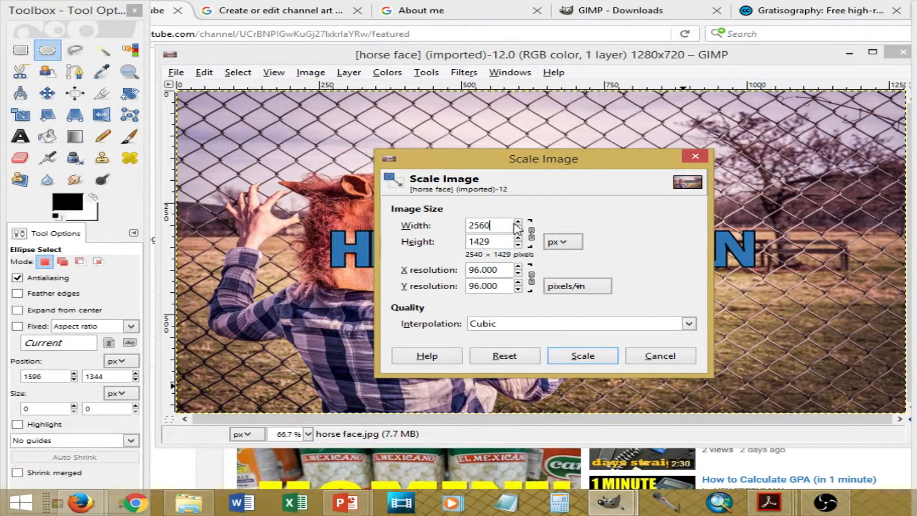
key(Return)
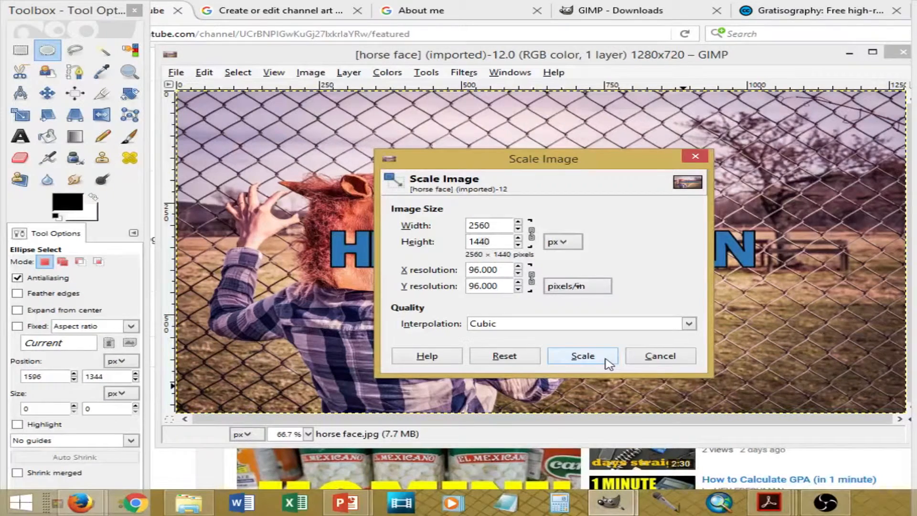
click(583, 356)
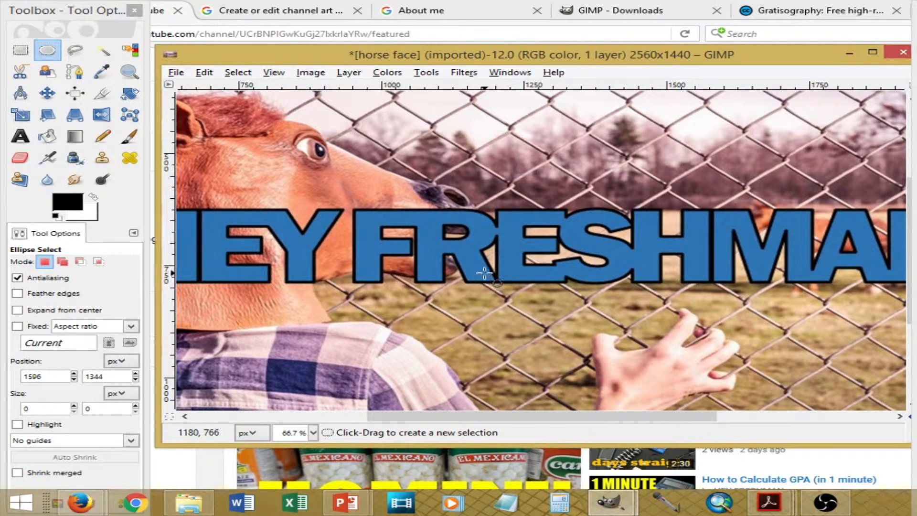
Step: Start exporting the scaled image to the vlog____05 folder under the name horse face_2560x1440.jpg
click(176, 73)
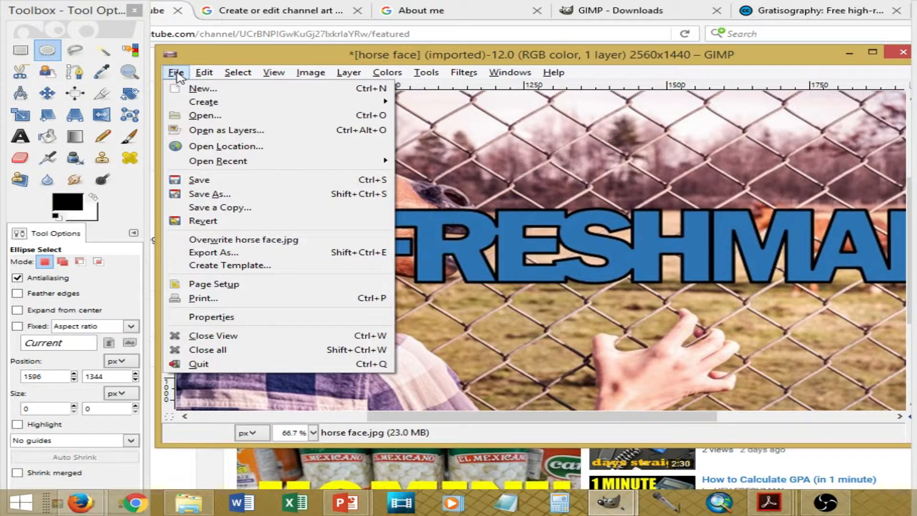
click(196, 61)
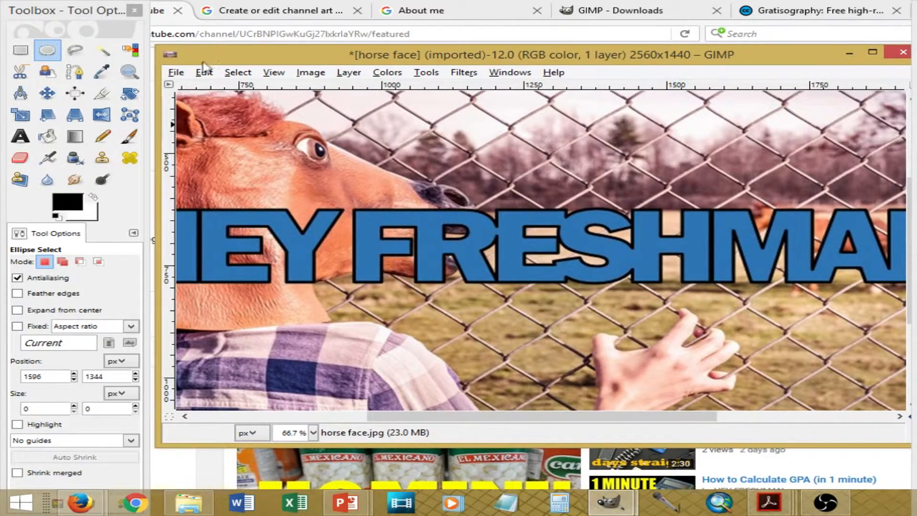
click(176, 73)
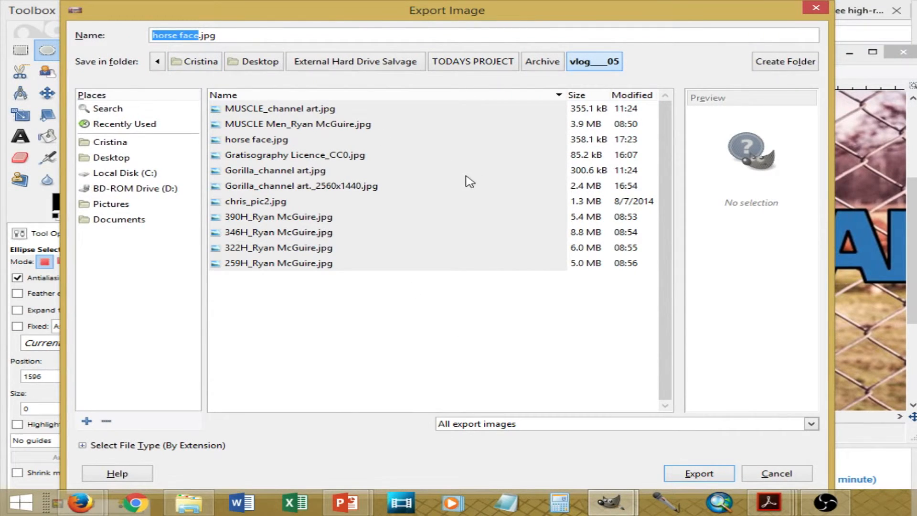
key(Right)
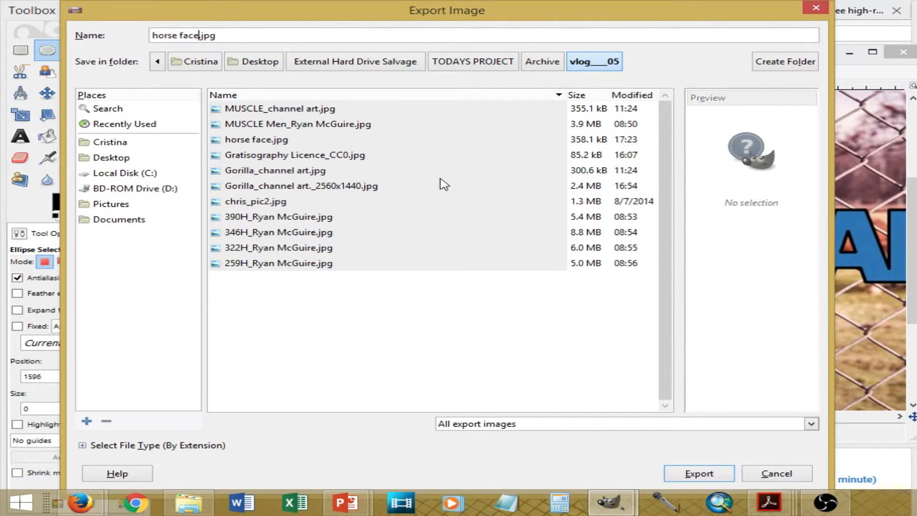
text(_256)
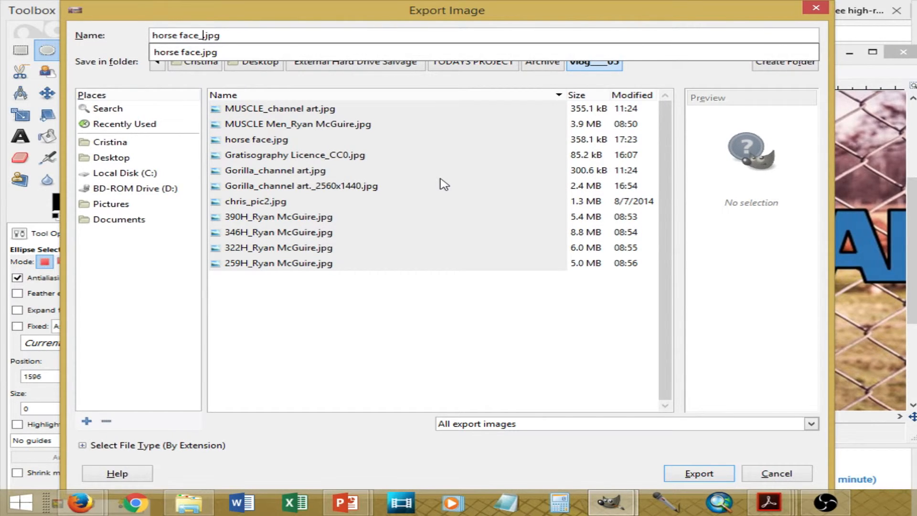
text(0x1440)
click(715, 476)
click(717, 478)
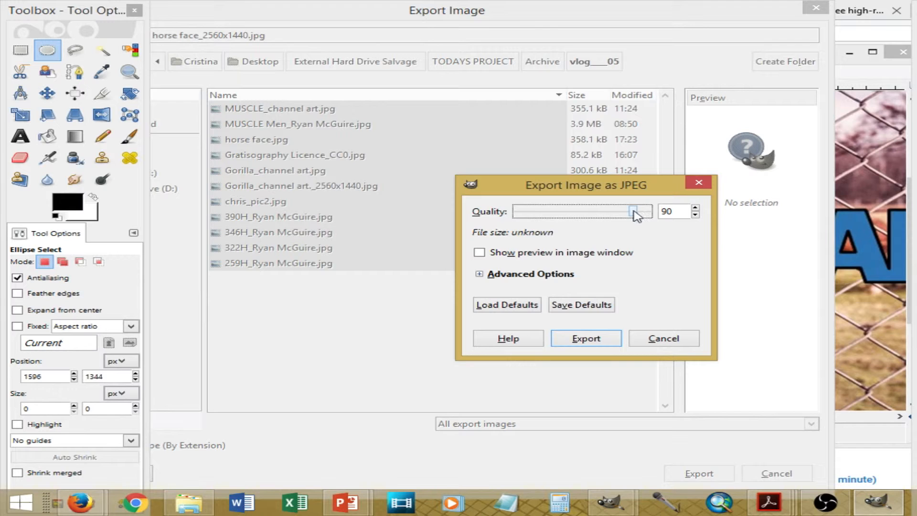
Step: Set the JPEG quality to 100, complete the export, and minimize the image window
drag(634, 210, 668, 215)
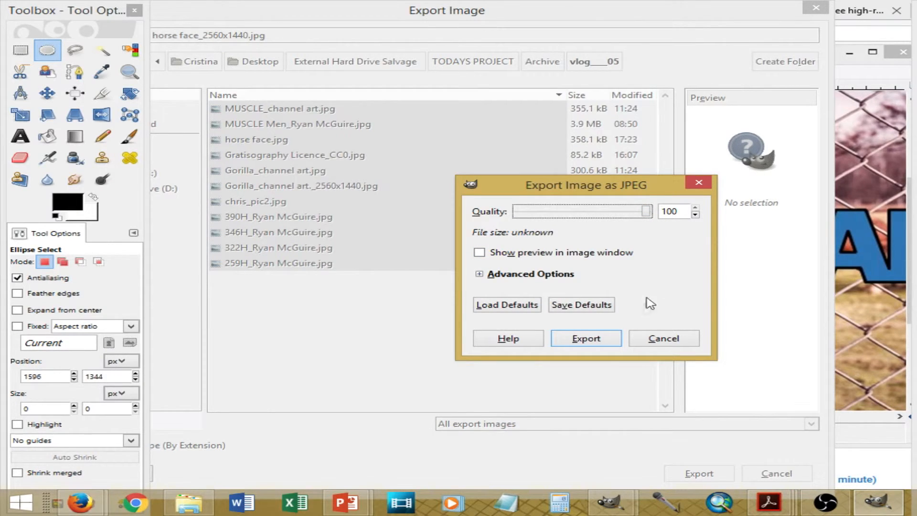
click(586, 339)
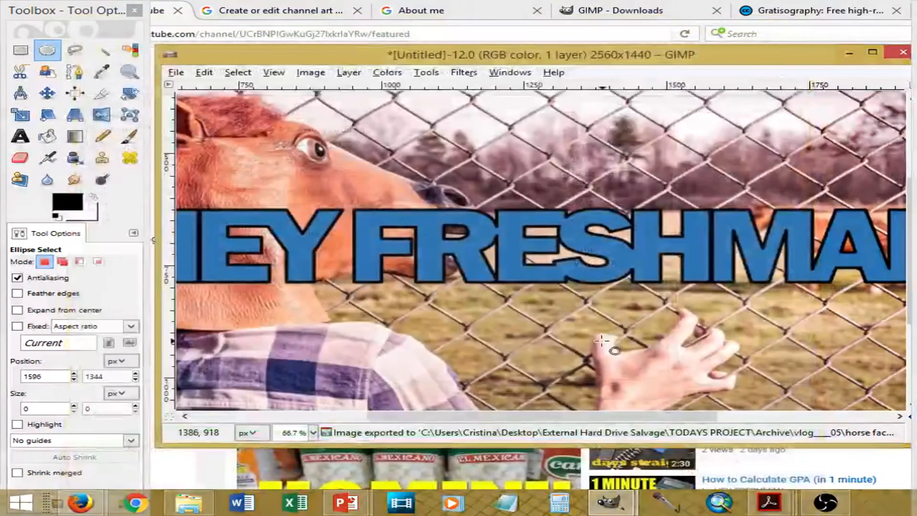
click(849, 53)
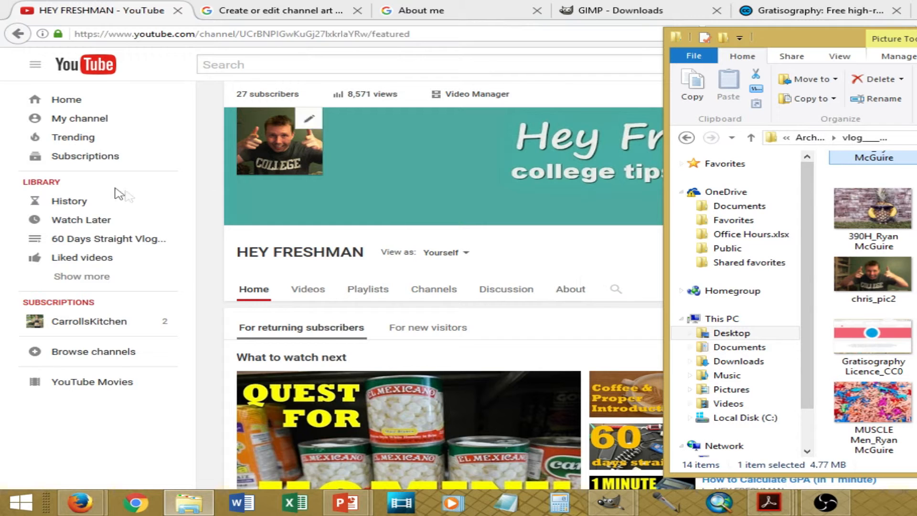
Step: Upload the 2560x1440 horse face image from the vlog____05 folder as the YouTube channel art and apply it without adjusting the crop
click(175, 442)
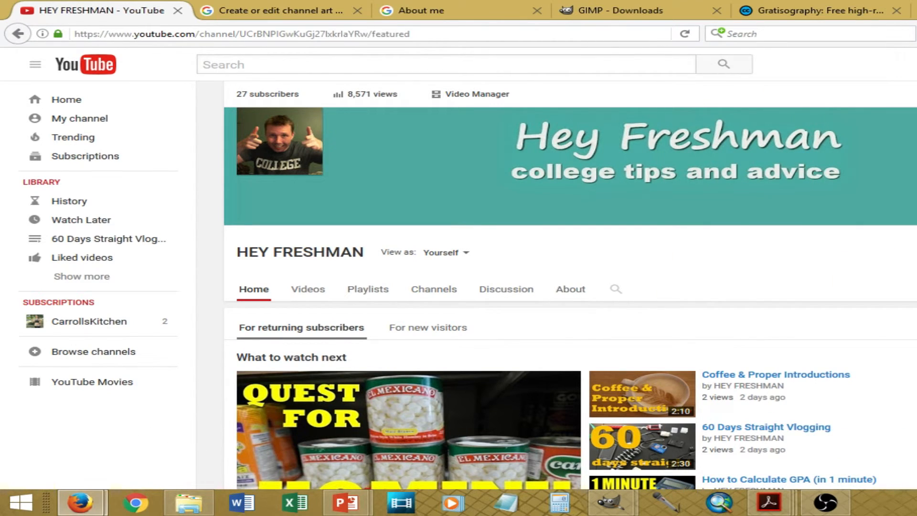
mouse_move(280, 142)
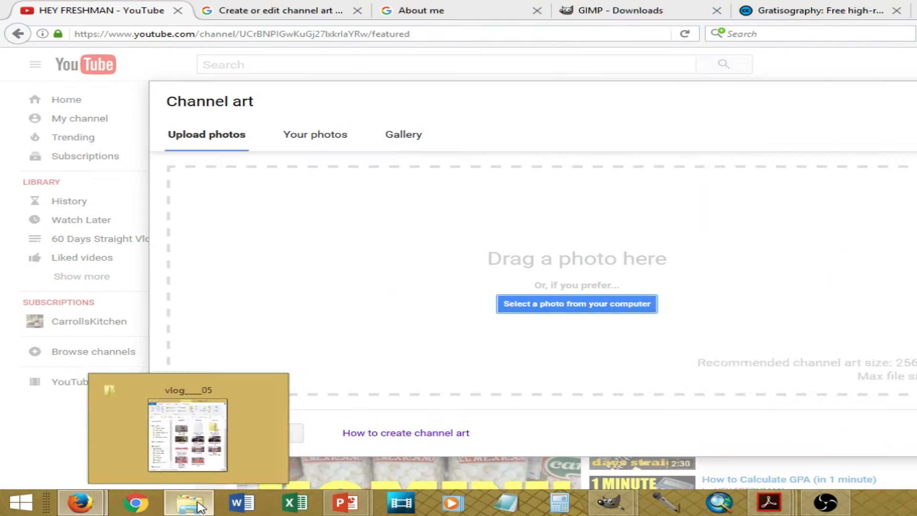
click(189, 501)
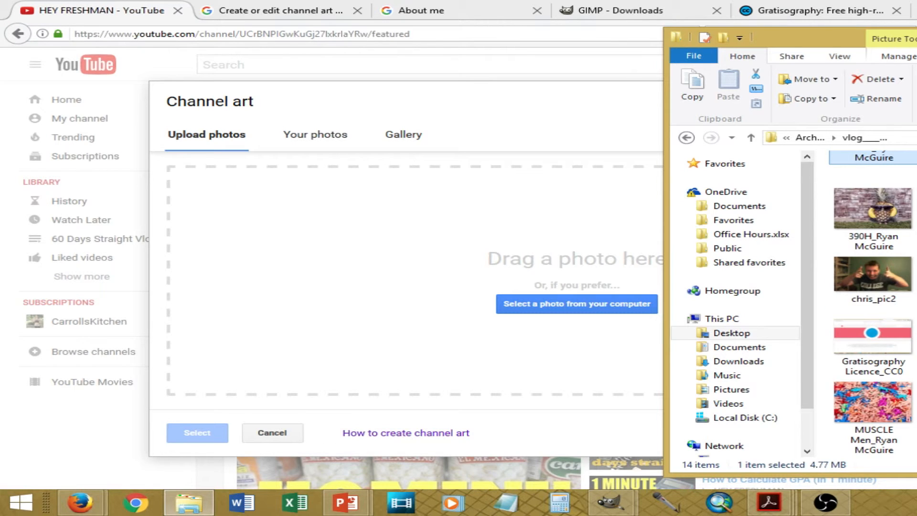
drag(916, 249, 549, 280)
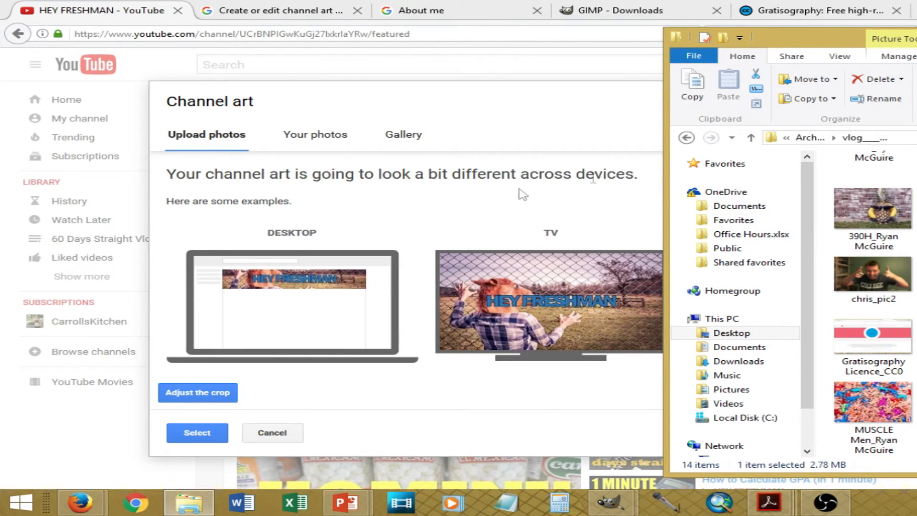
click(523, 194)
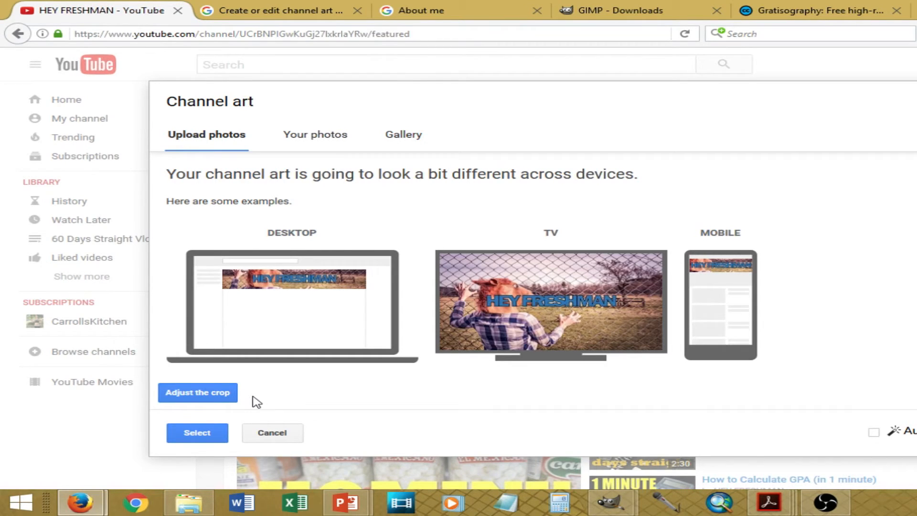
click(219, 432)
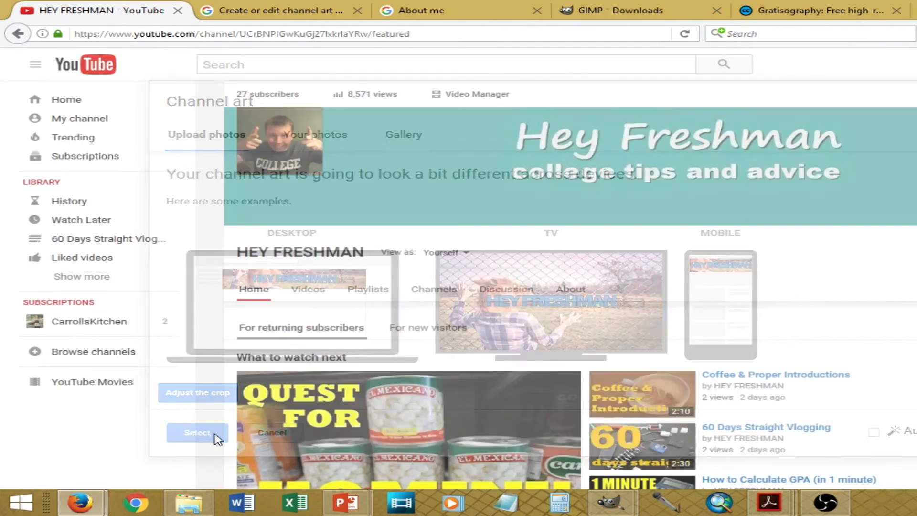